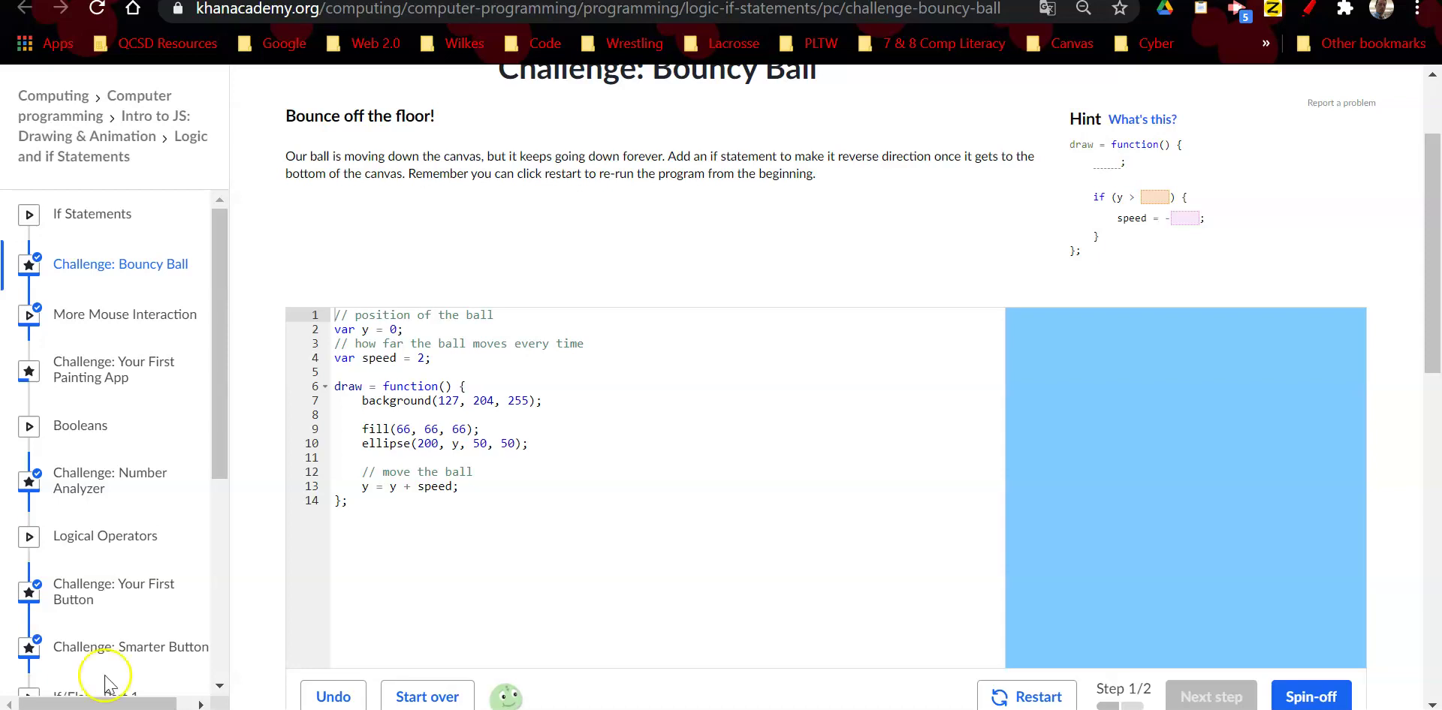
Rerun the program, then highlight the ball's position and speed variables and the draw line.
left_click(1011, 697)
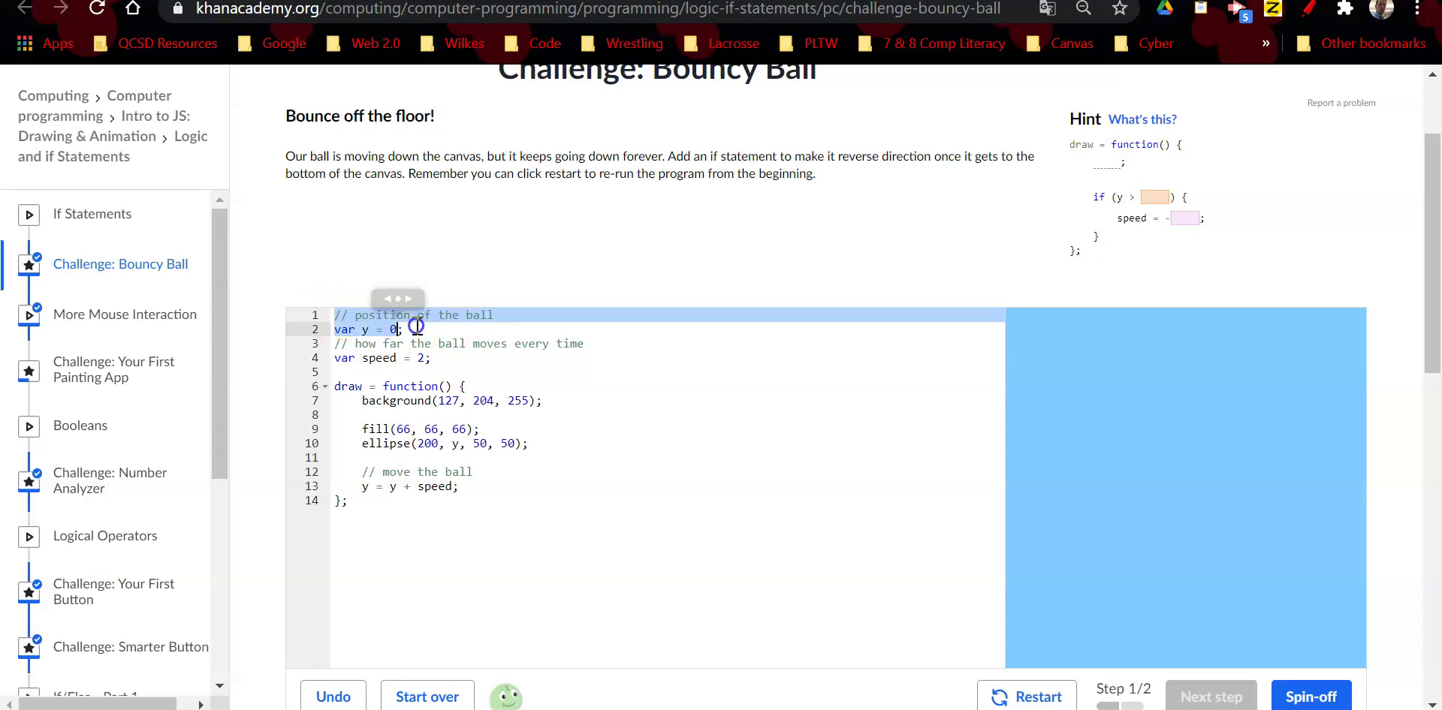
left_click_drag(334, 315, 453, 357)
left_click(539, 380)
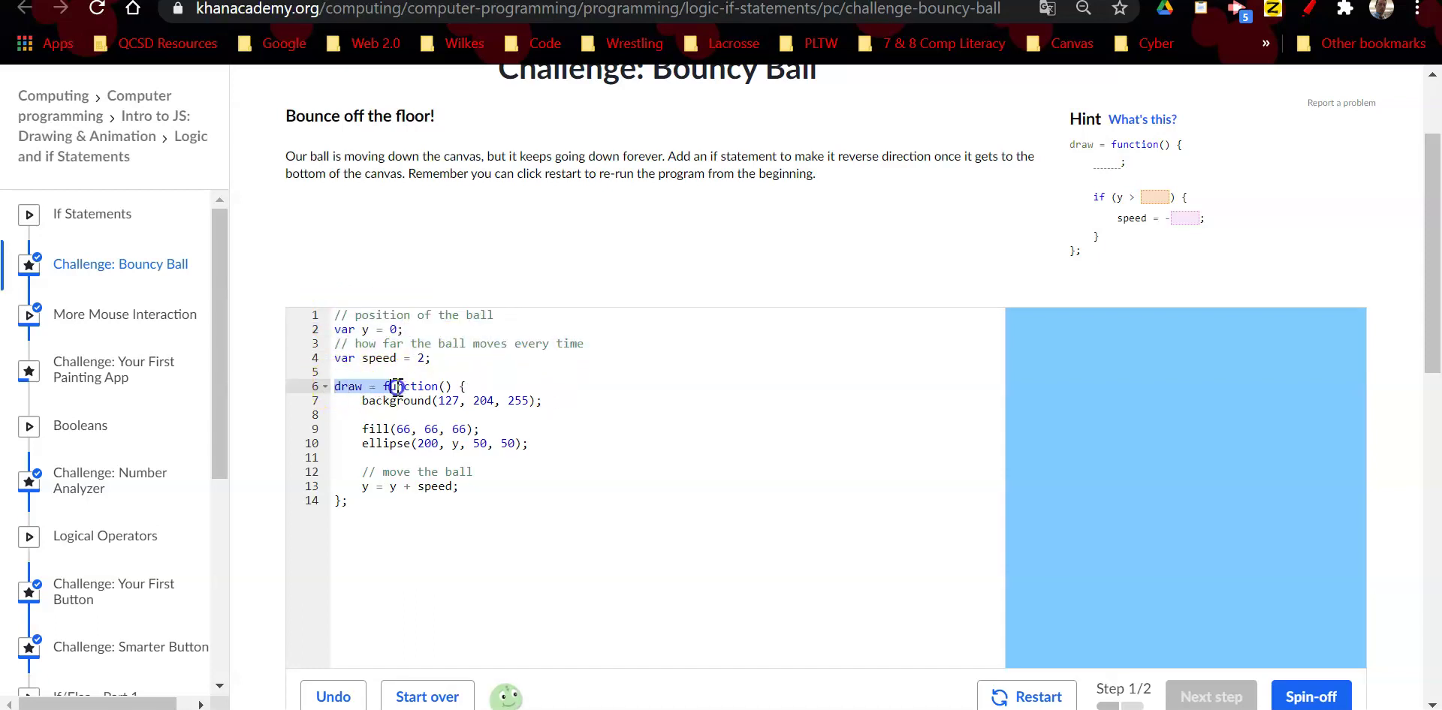
left_click_drag(336, 387, 467, 386)
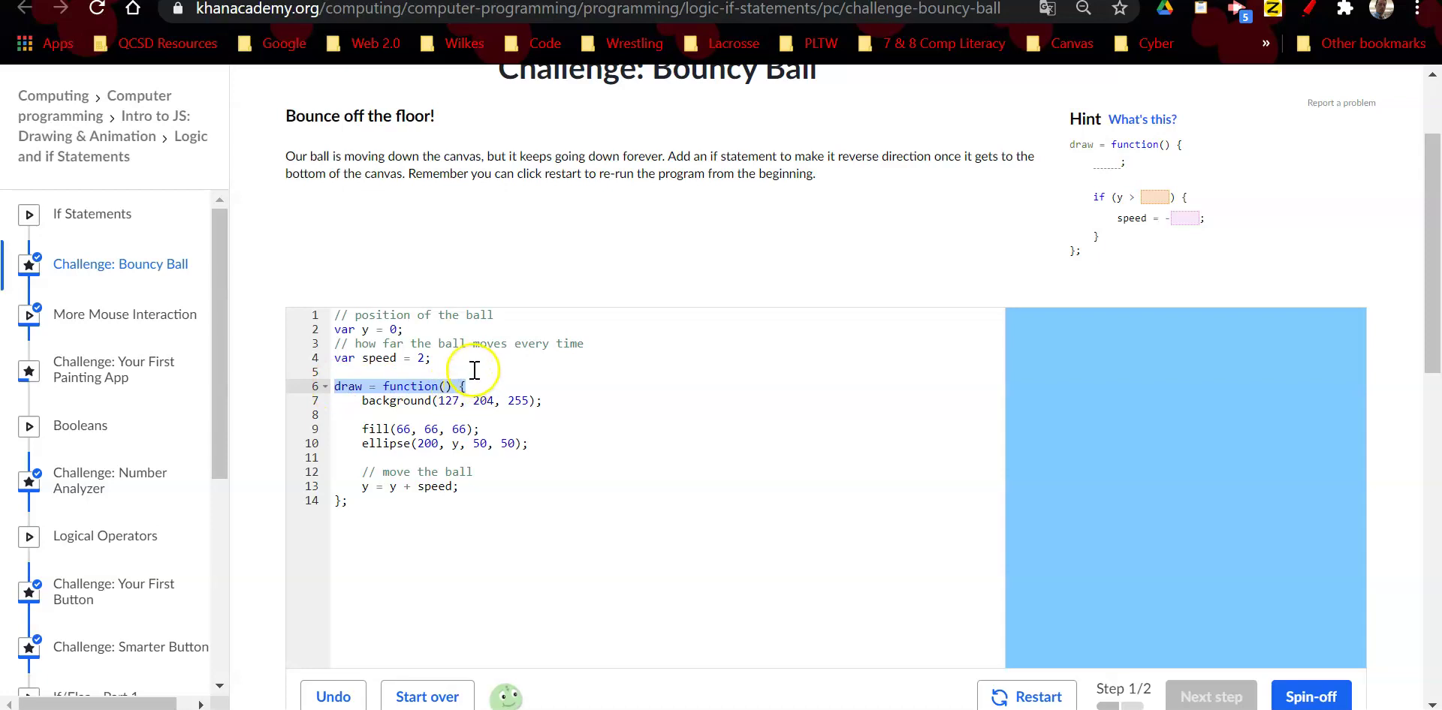
left_click(497, 374)
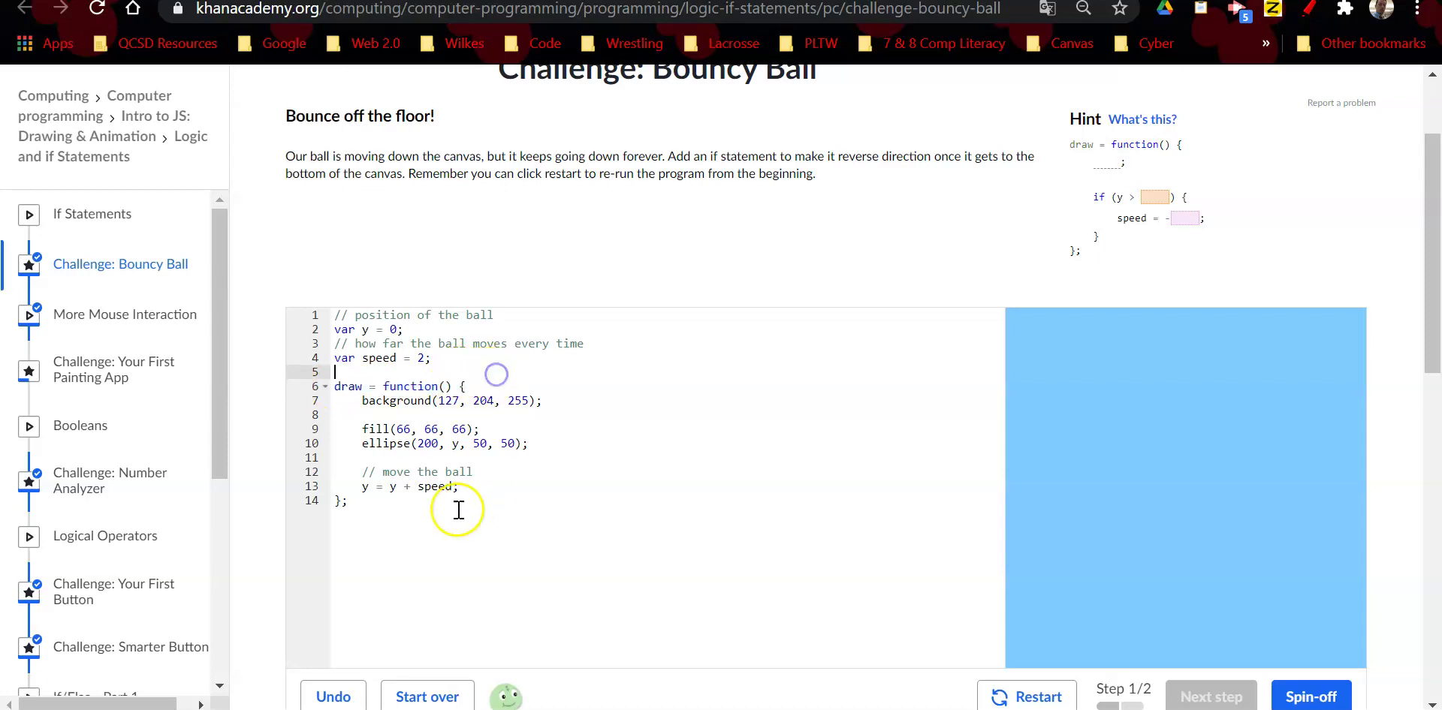
Insert blank lines before the draw function's closing brace.
left_click(335, 501)
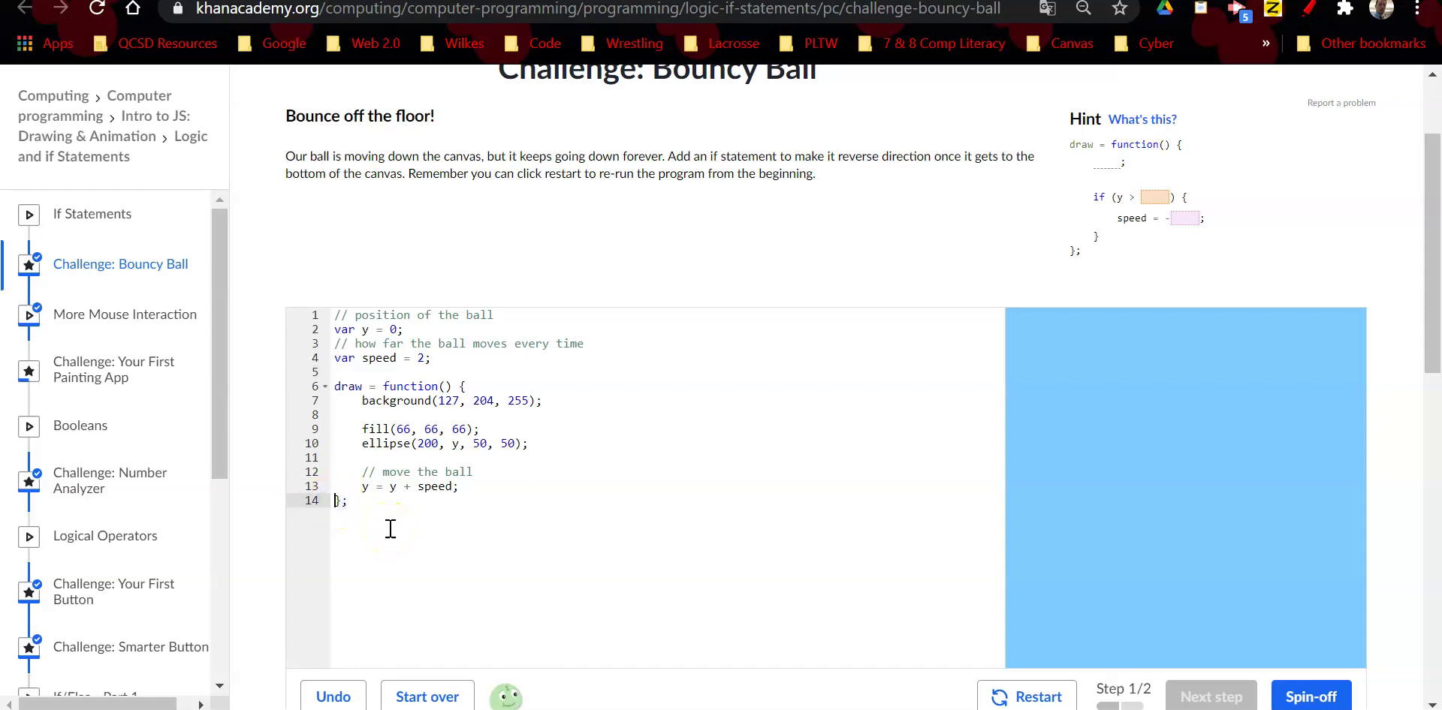
key("Return")
key("Return")
key("Return")
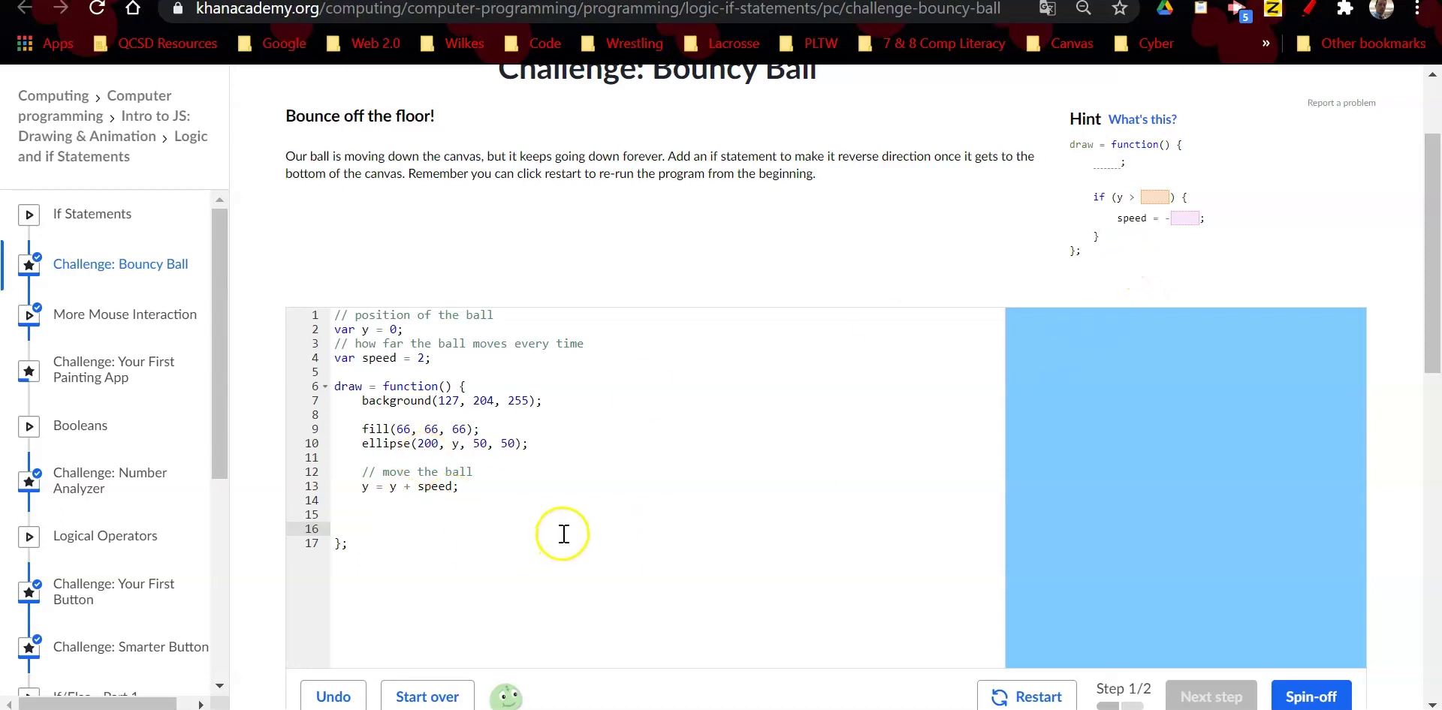
left_click(384, 505)
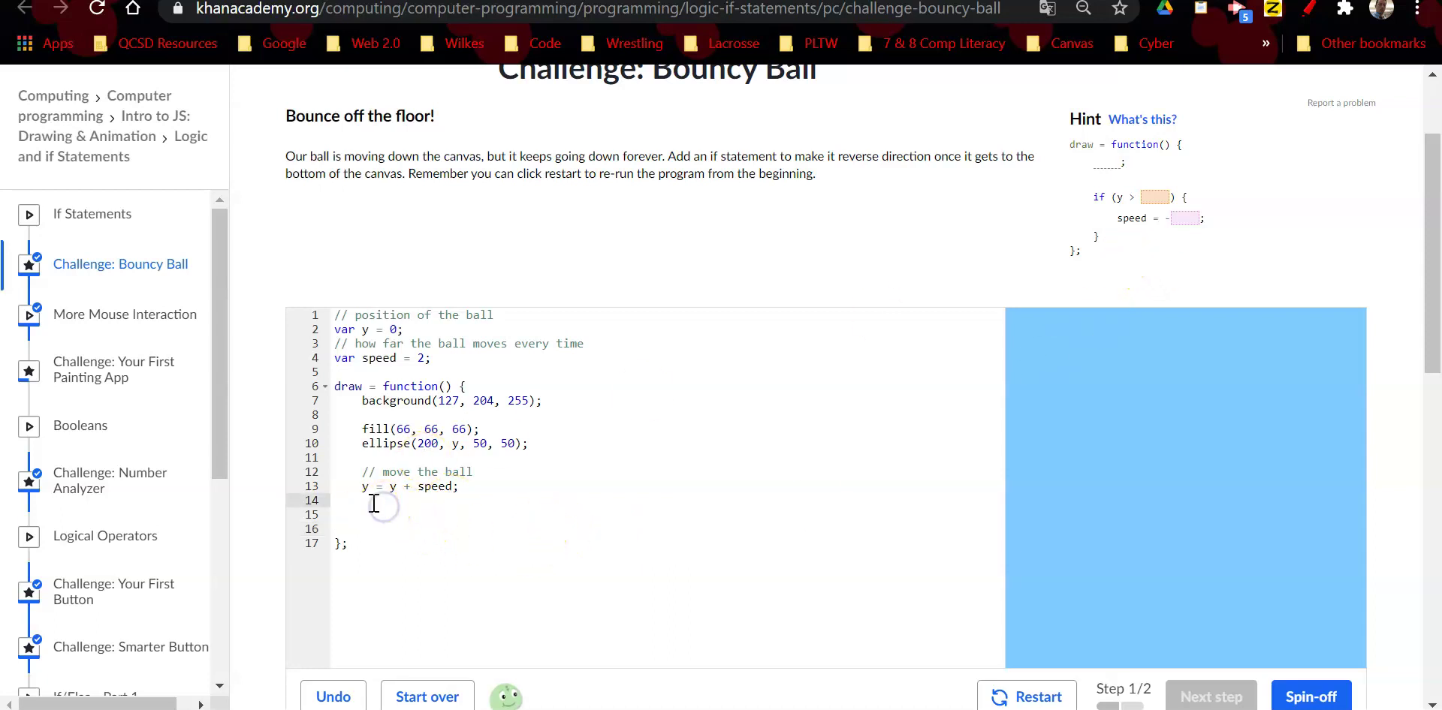
key("Down")
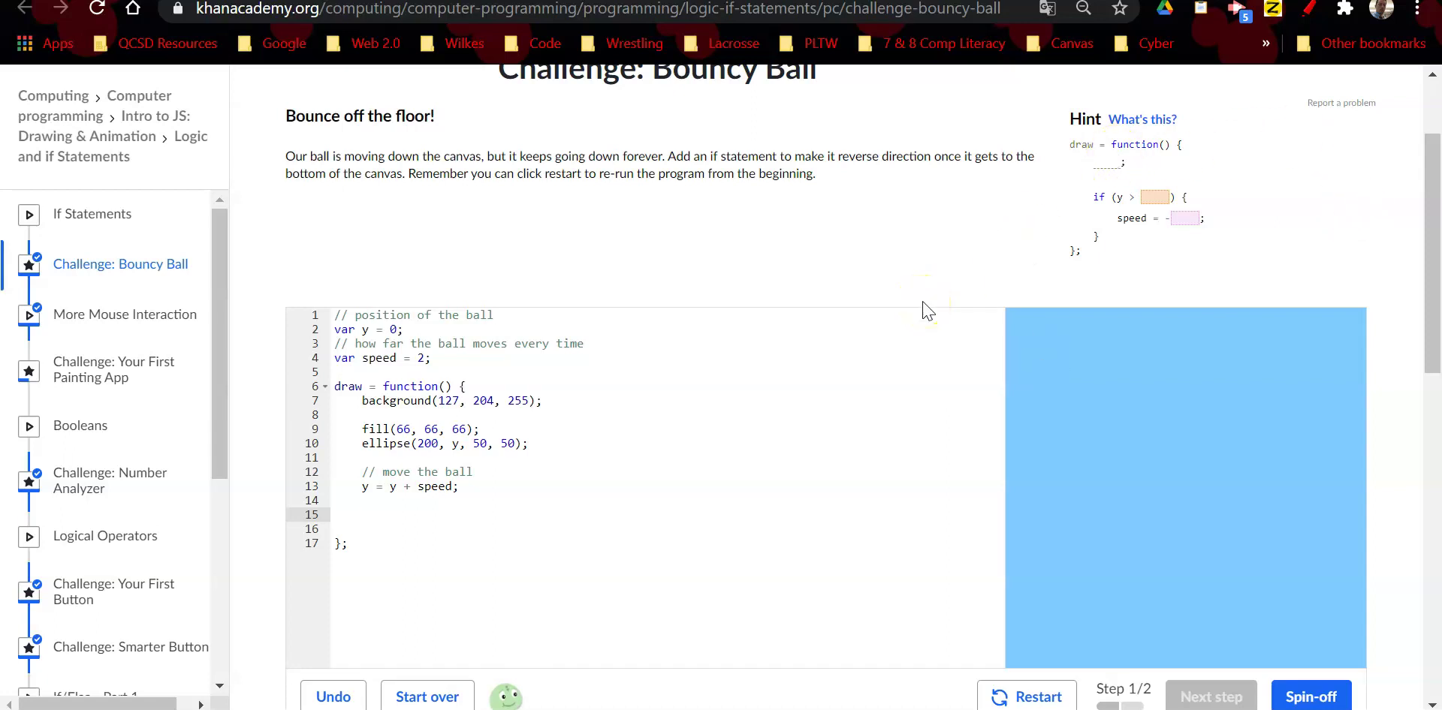
Add if(y>400){speed=-2;} to draw and restart to confirm the floor bounce.
type("if(")
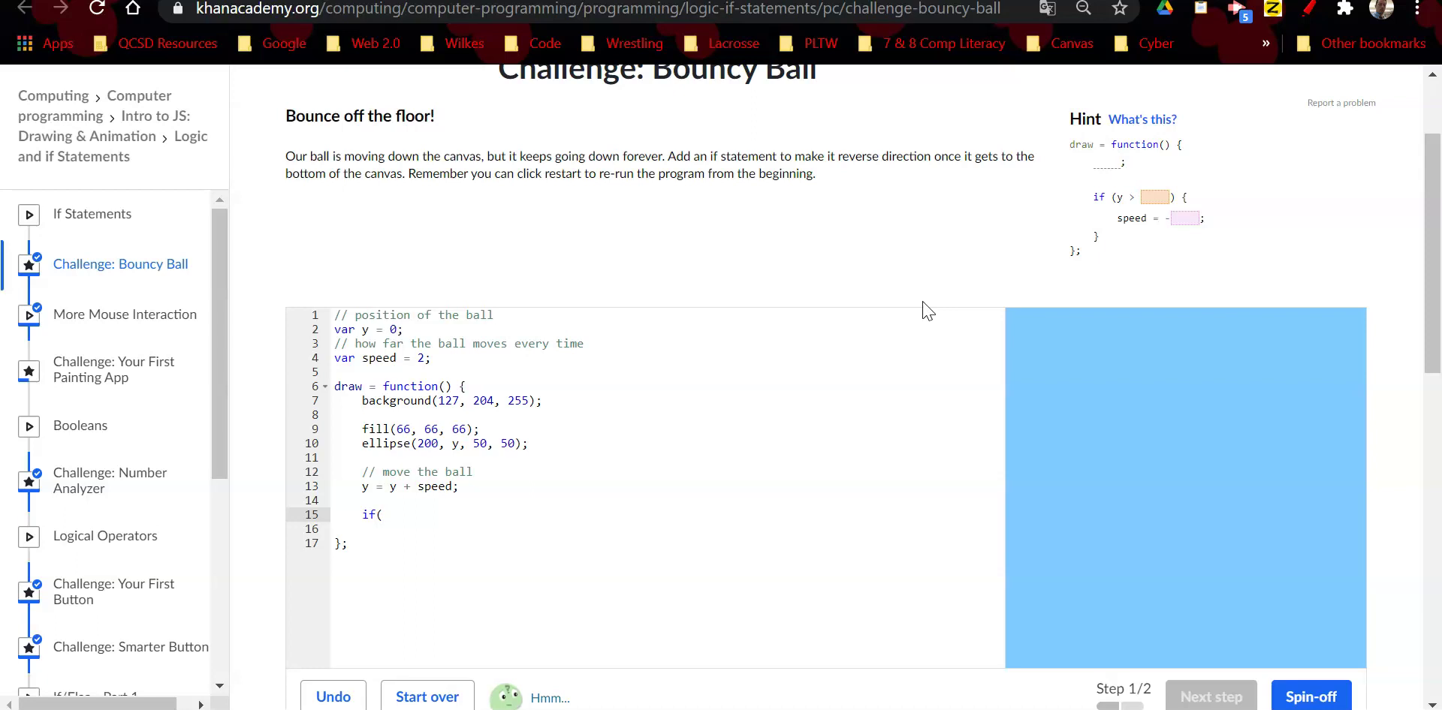
type("y>")
type("400) {")
key("Return")
type("s")
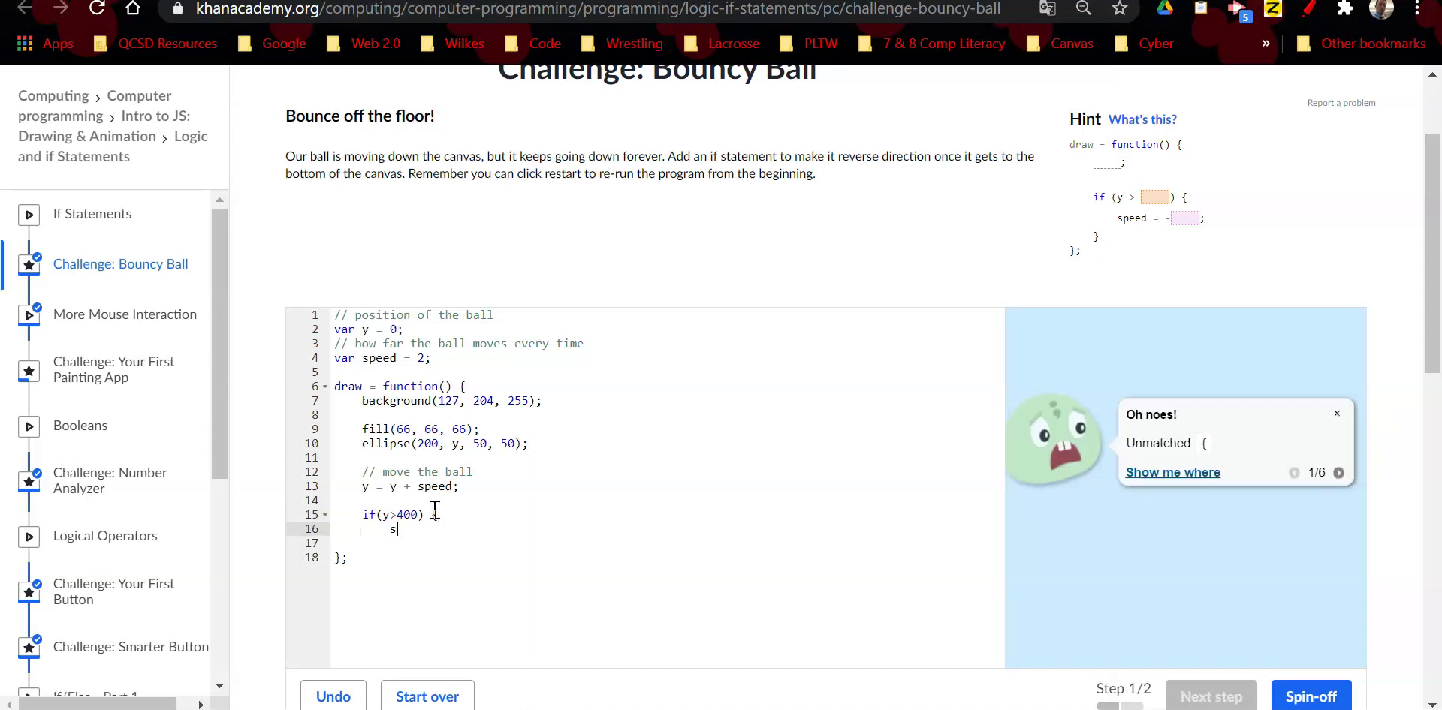
type("peed=")
type("-")
type("2")
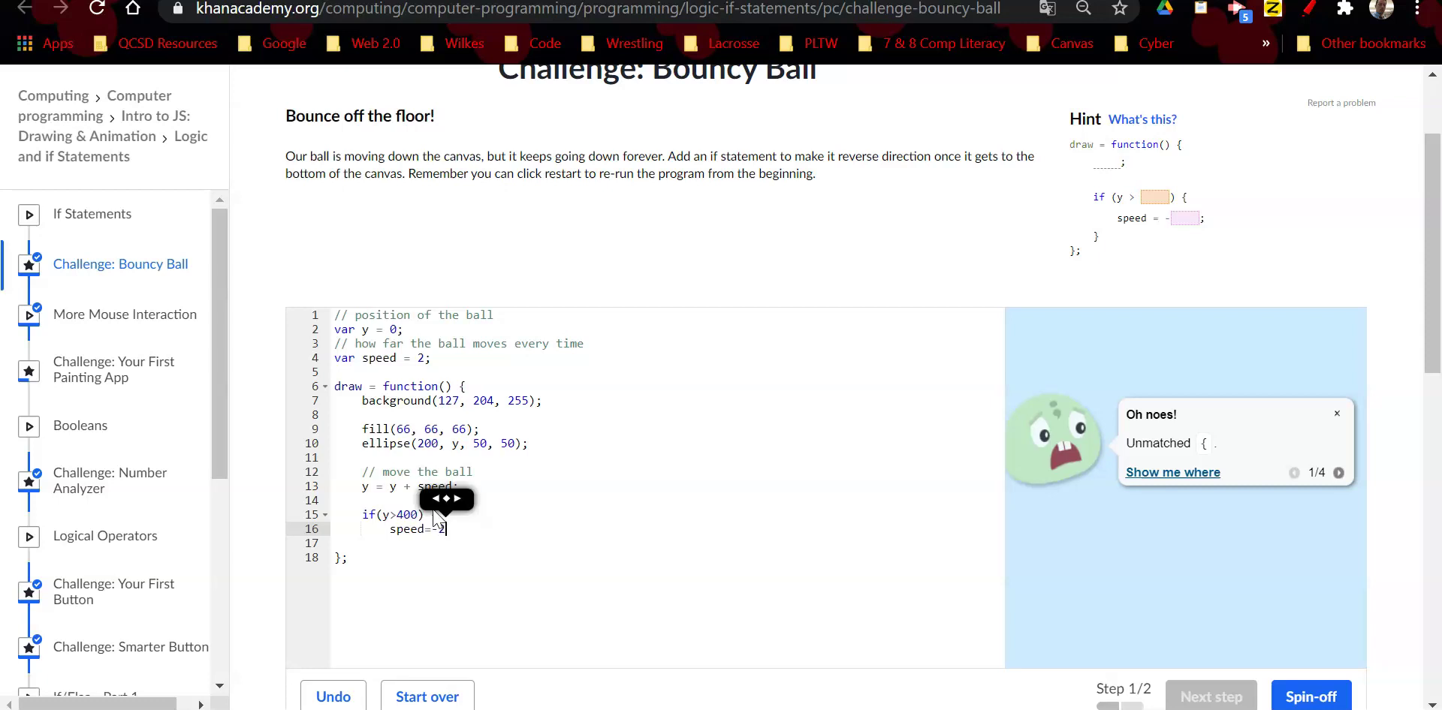
type(";}")
left_click(1024, 695)
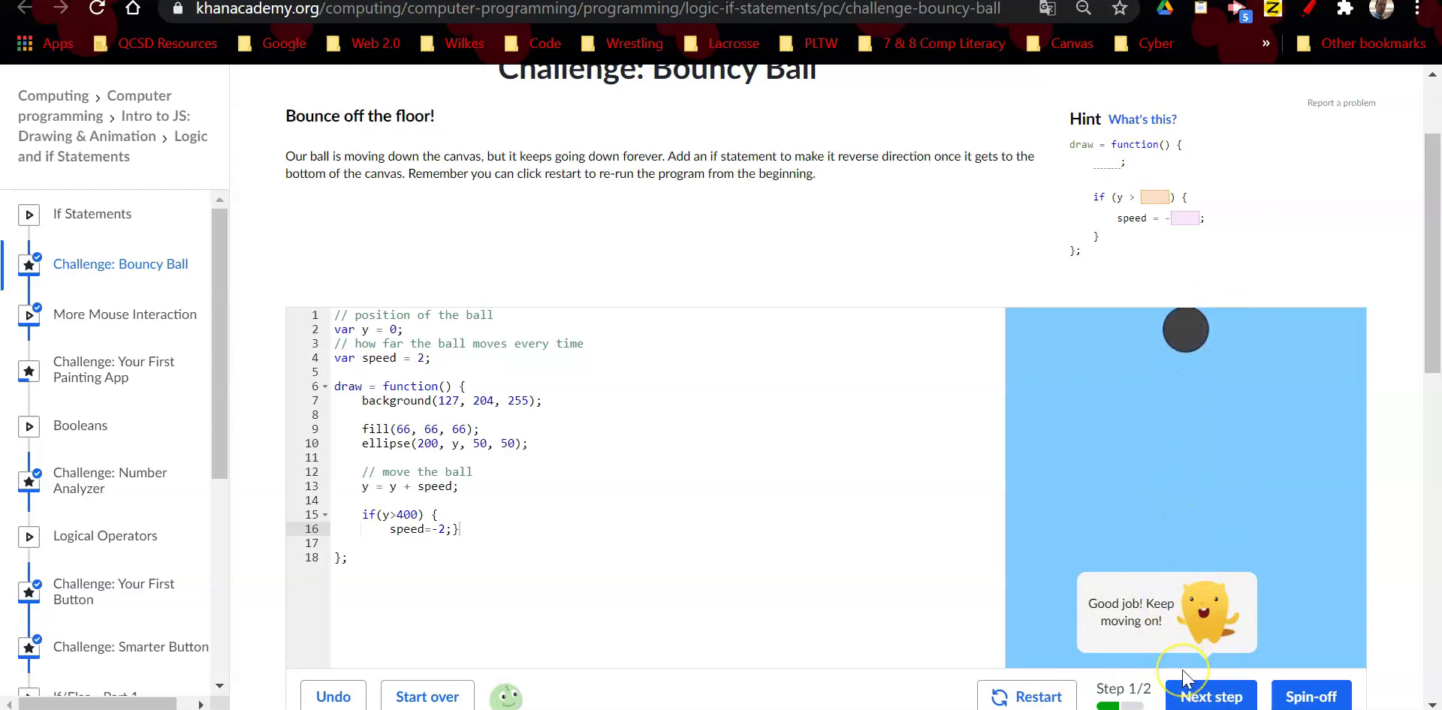
left_click(1182, 695)
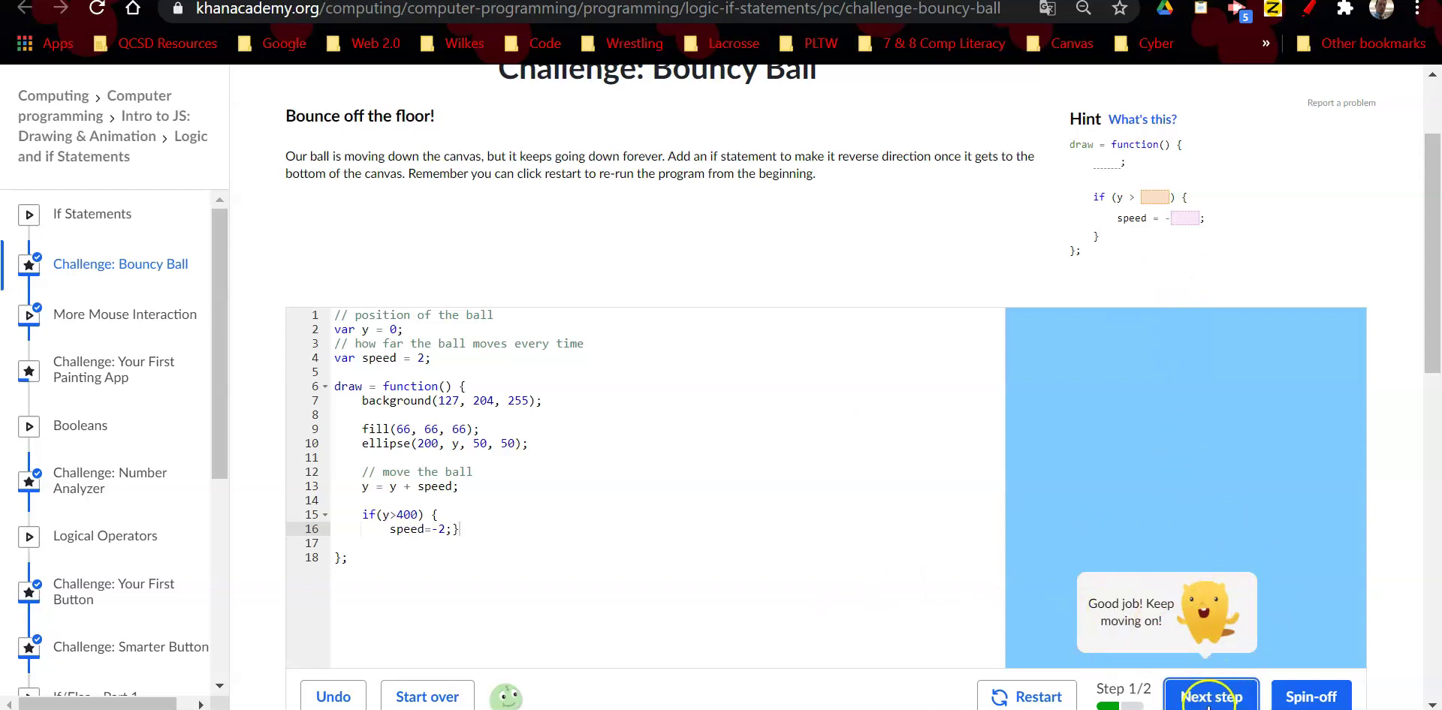
Move to the 'Bounce off the ceiling!' step and add blank lines after the y>400 check.
left_click(1207, 700)
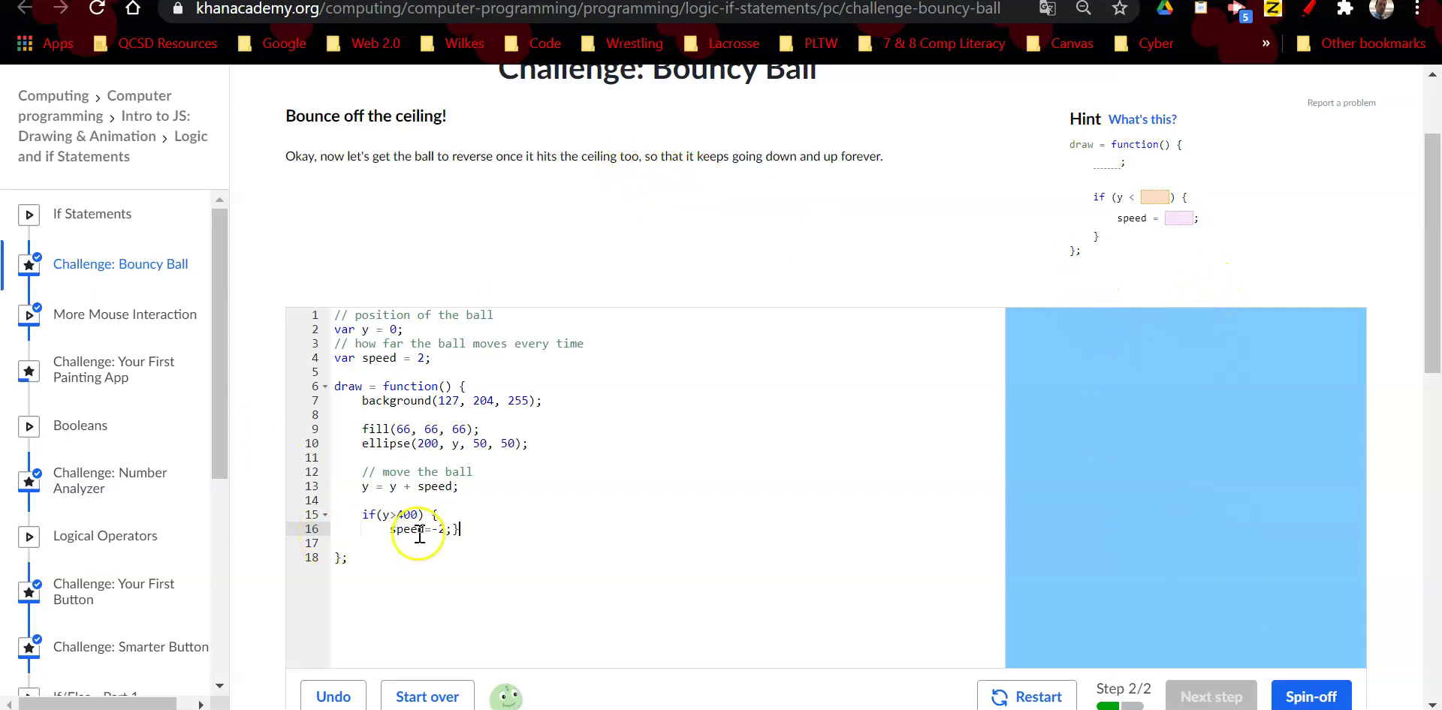
key("Return")
key("Return")
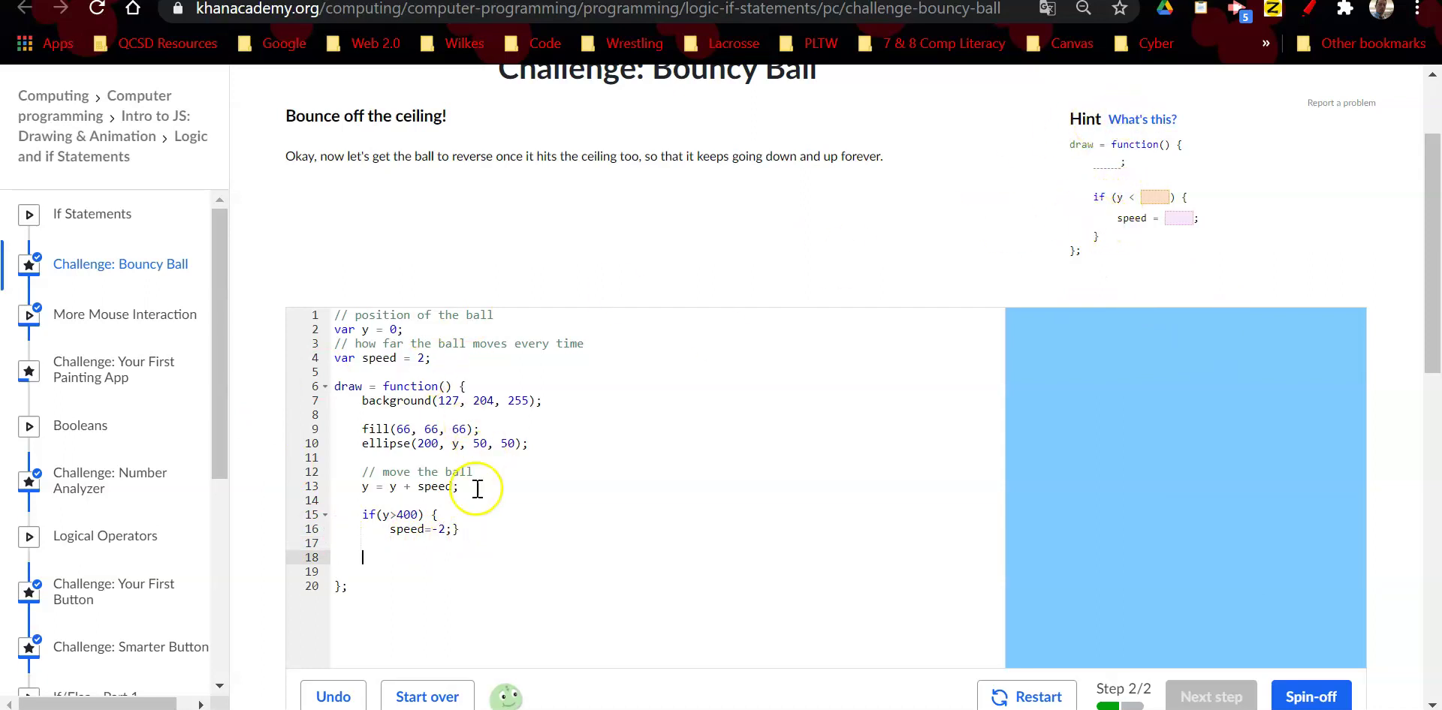
Type the ceiling check if(y<0){speed=2;} into the draw function.
type("if(y<")
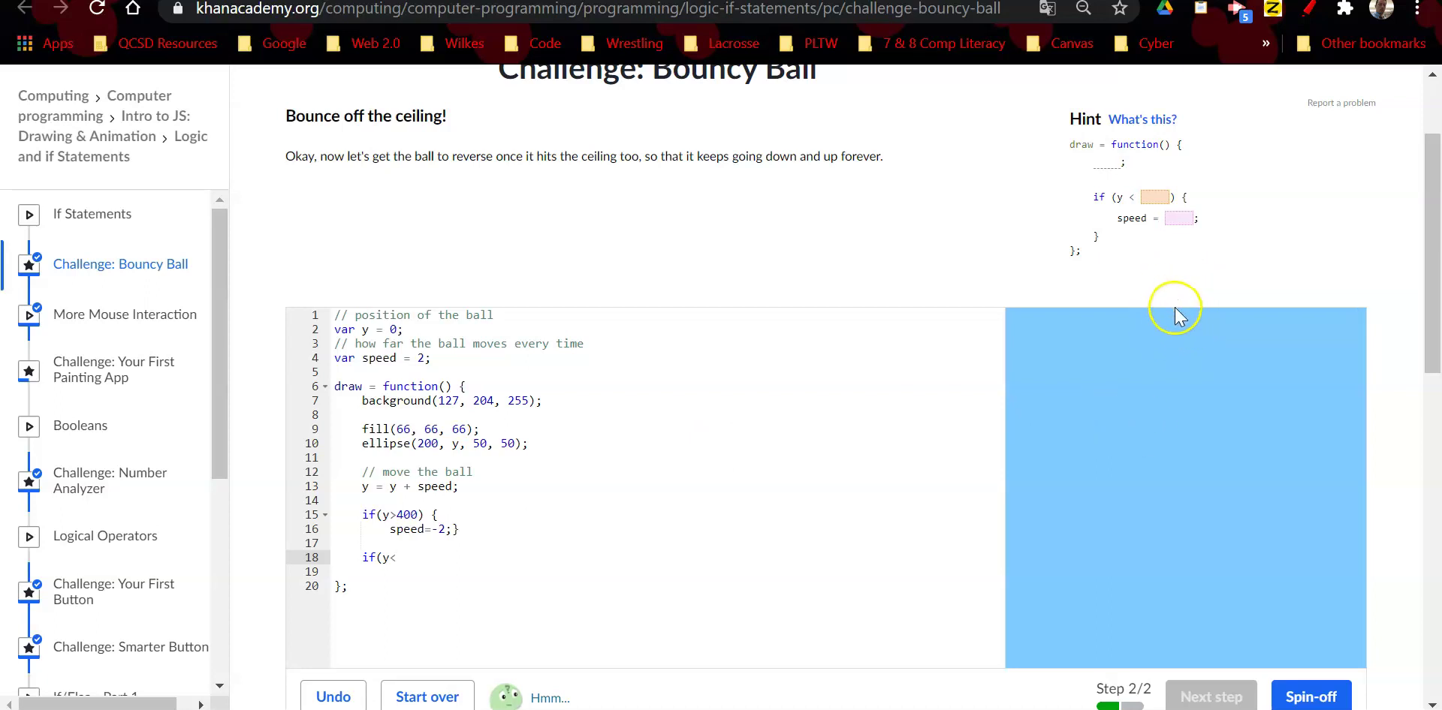
left_click(481, 427)
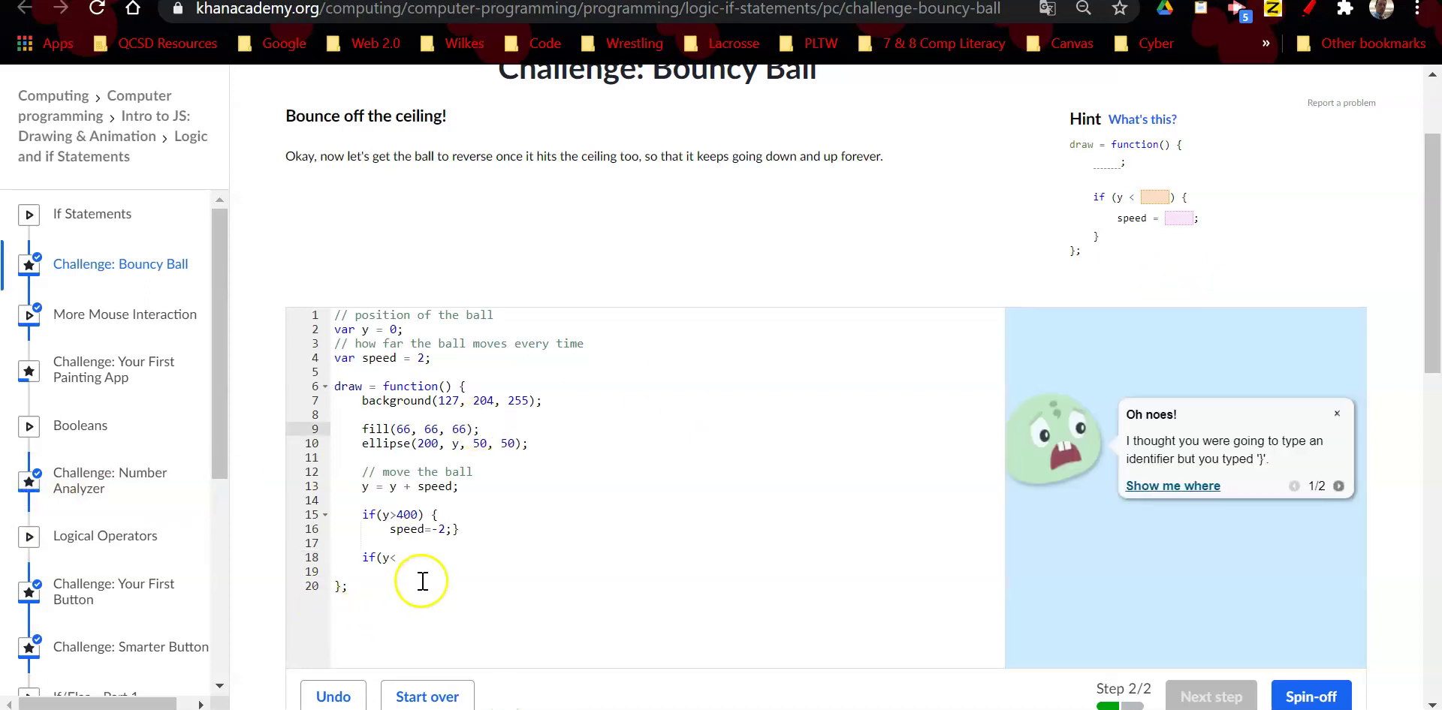
left_click(419, 559)
type("0")
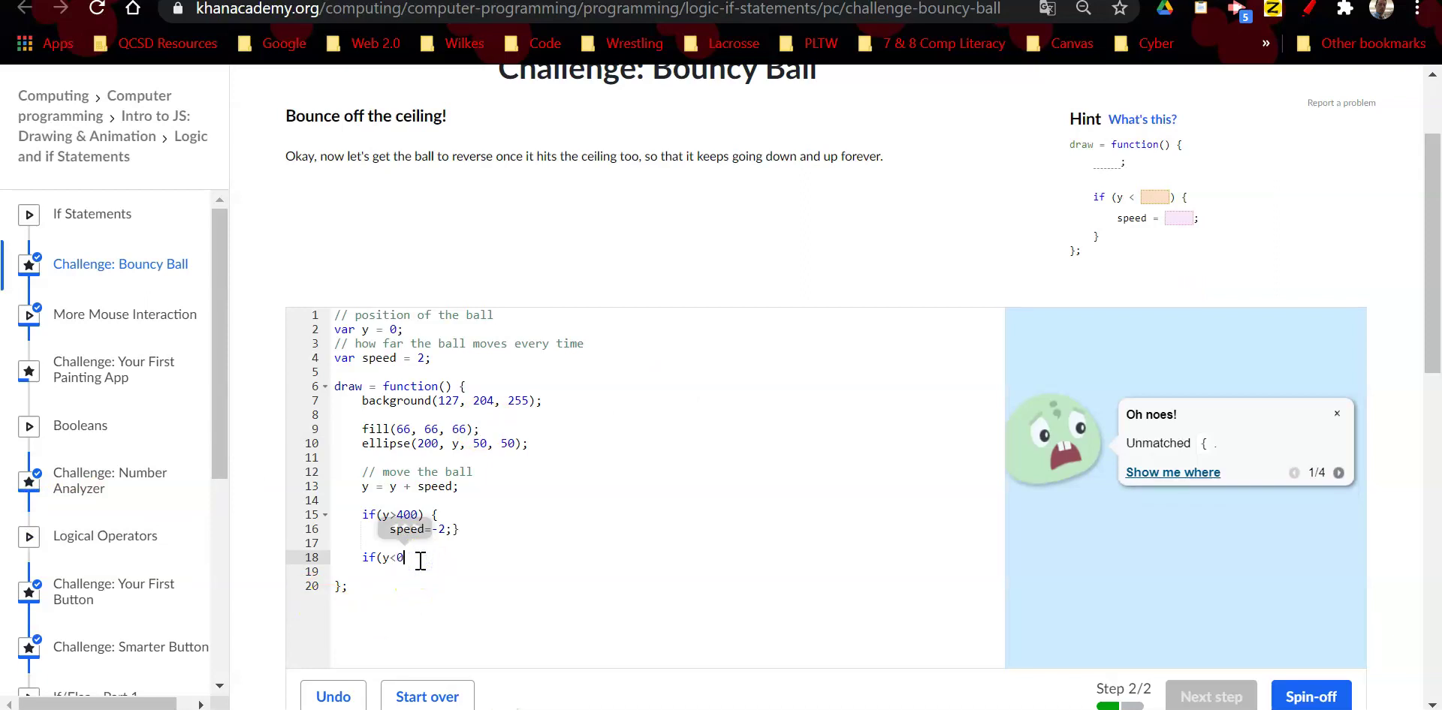
type(") {")
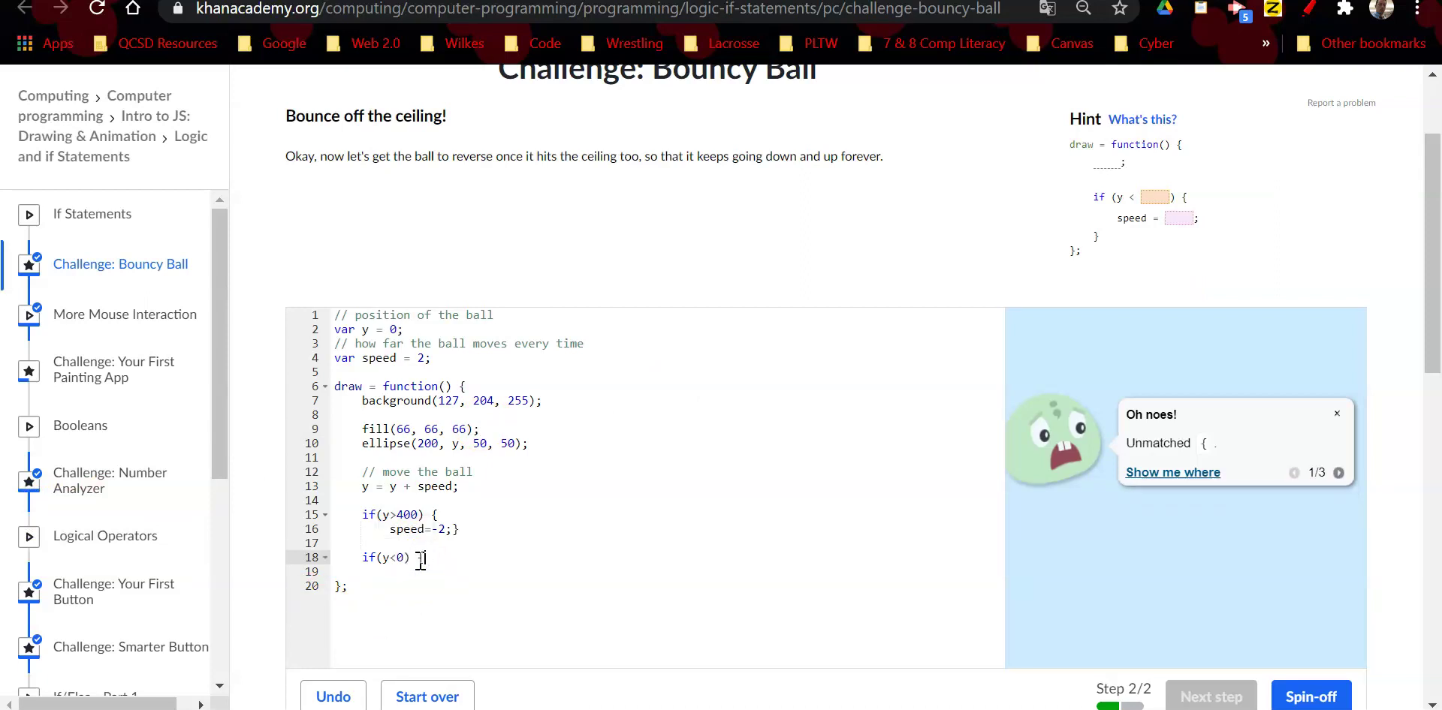
key("Return")
type("peed=")
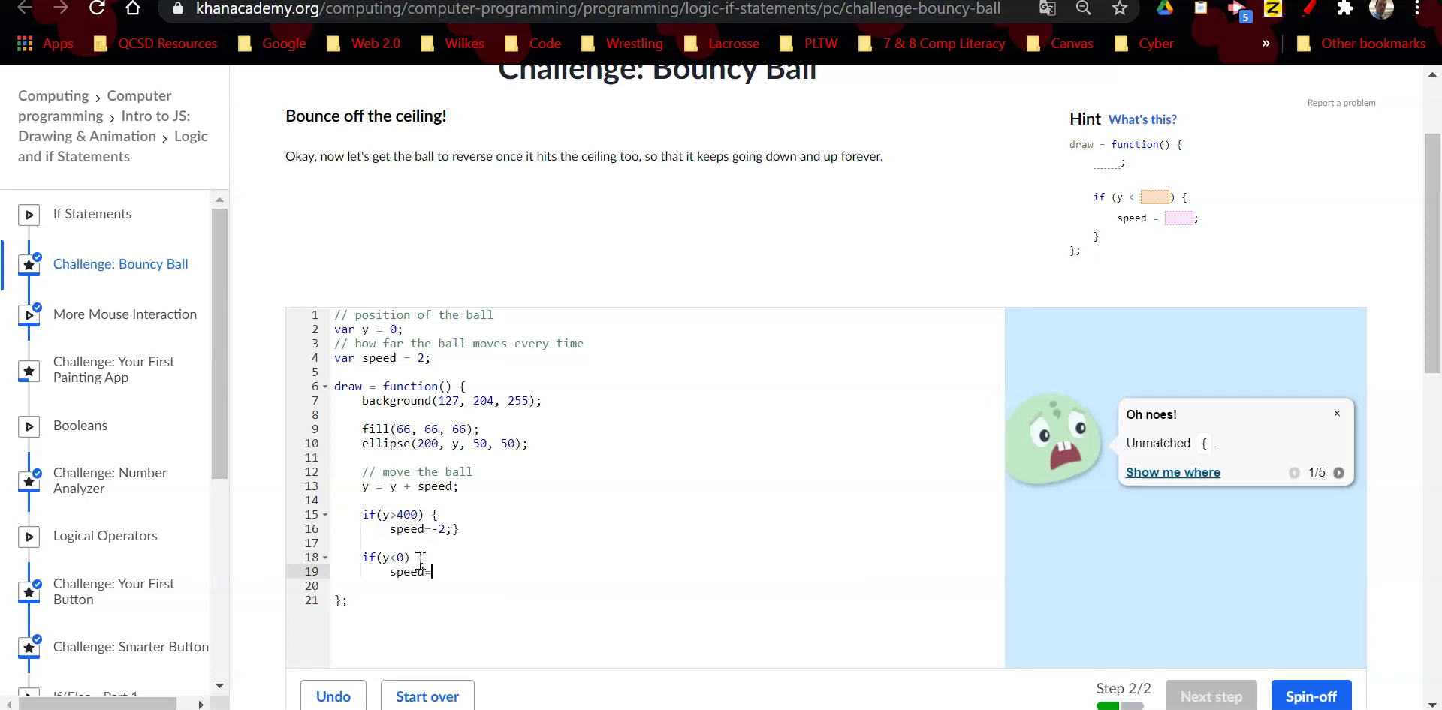
type("2;}")
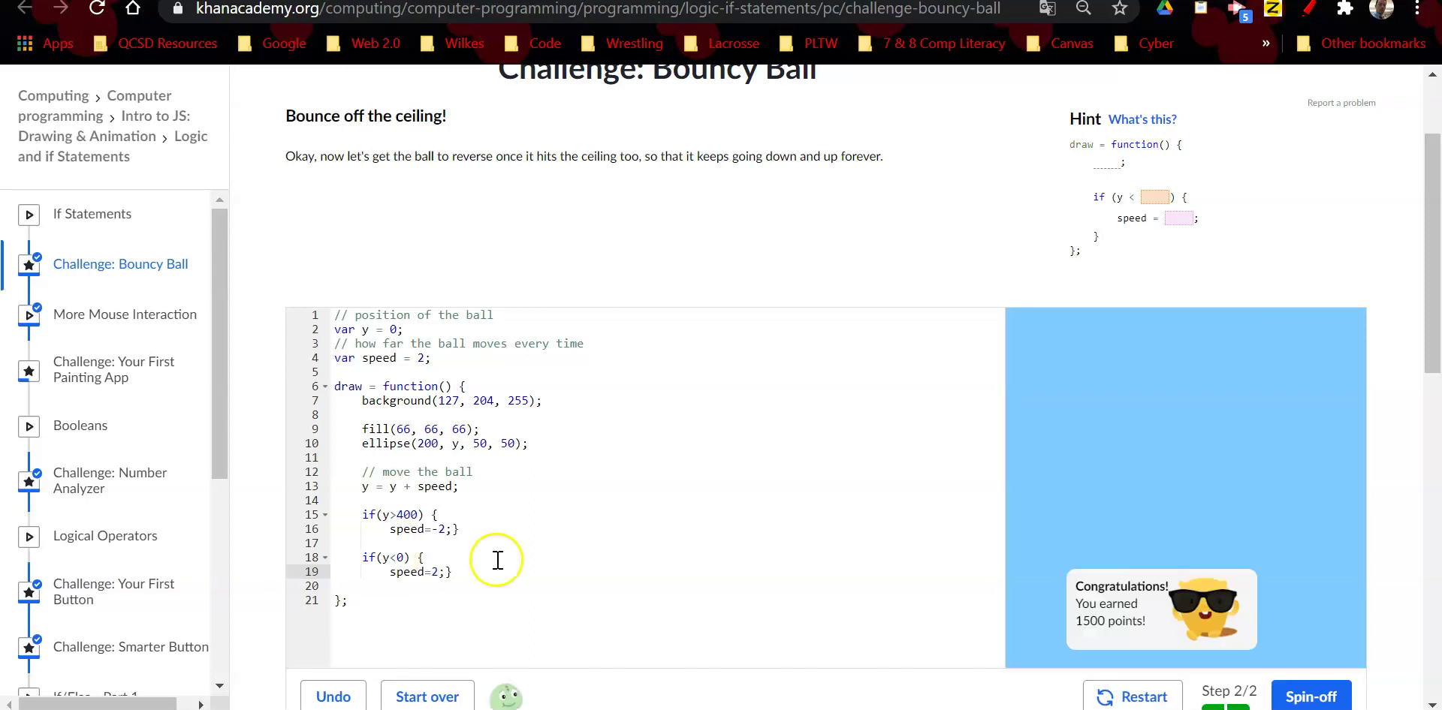
Restart to watch the ball bounce between floor and ceiling, then open Challenge: Smarter Button.
left_click(1127, 700)
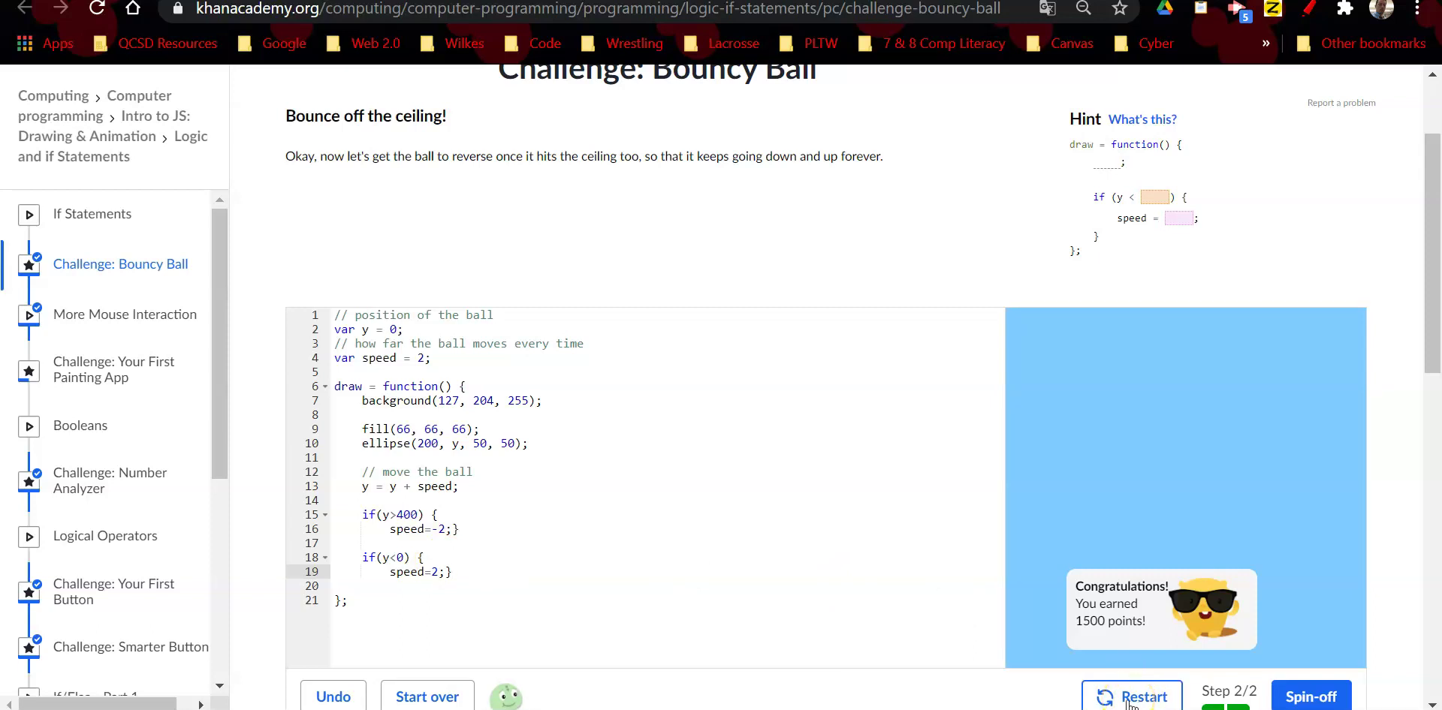
left_click(1128, 700)
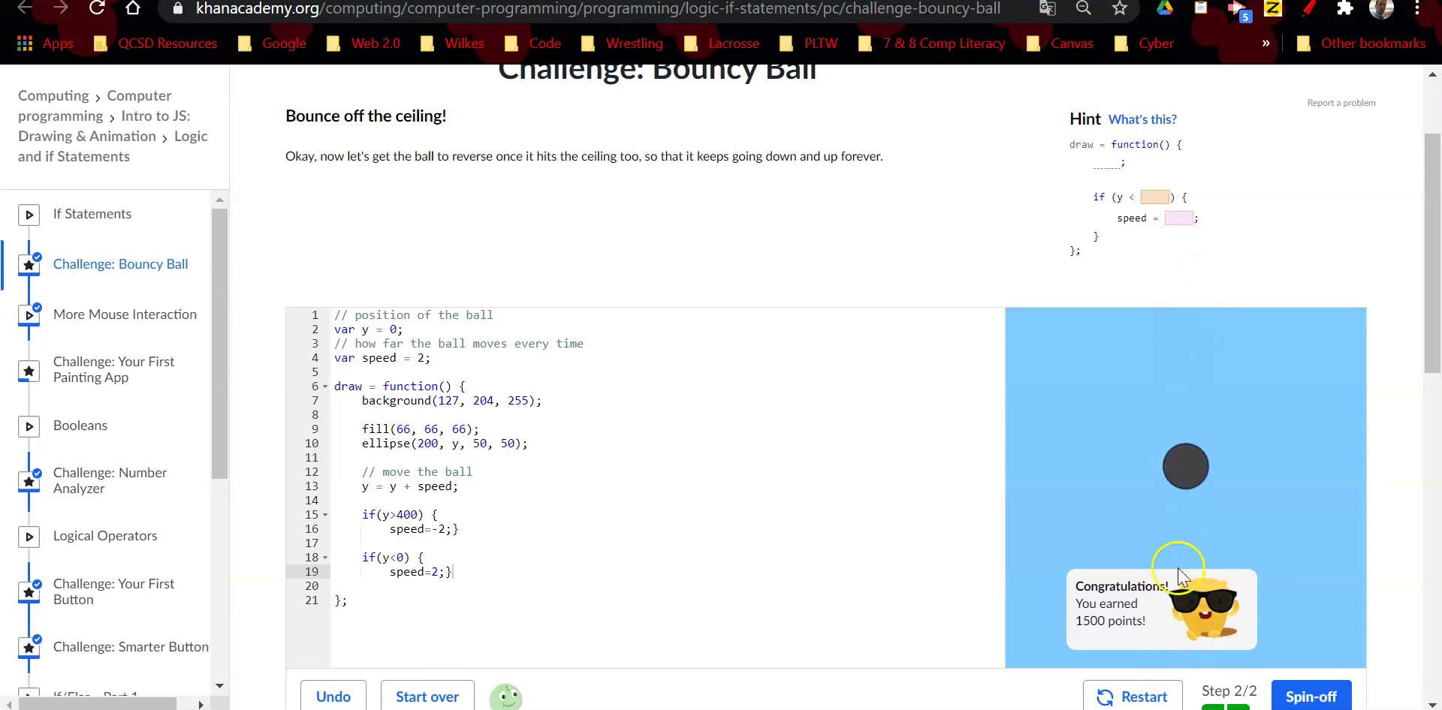
left_click(1115, 313)
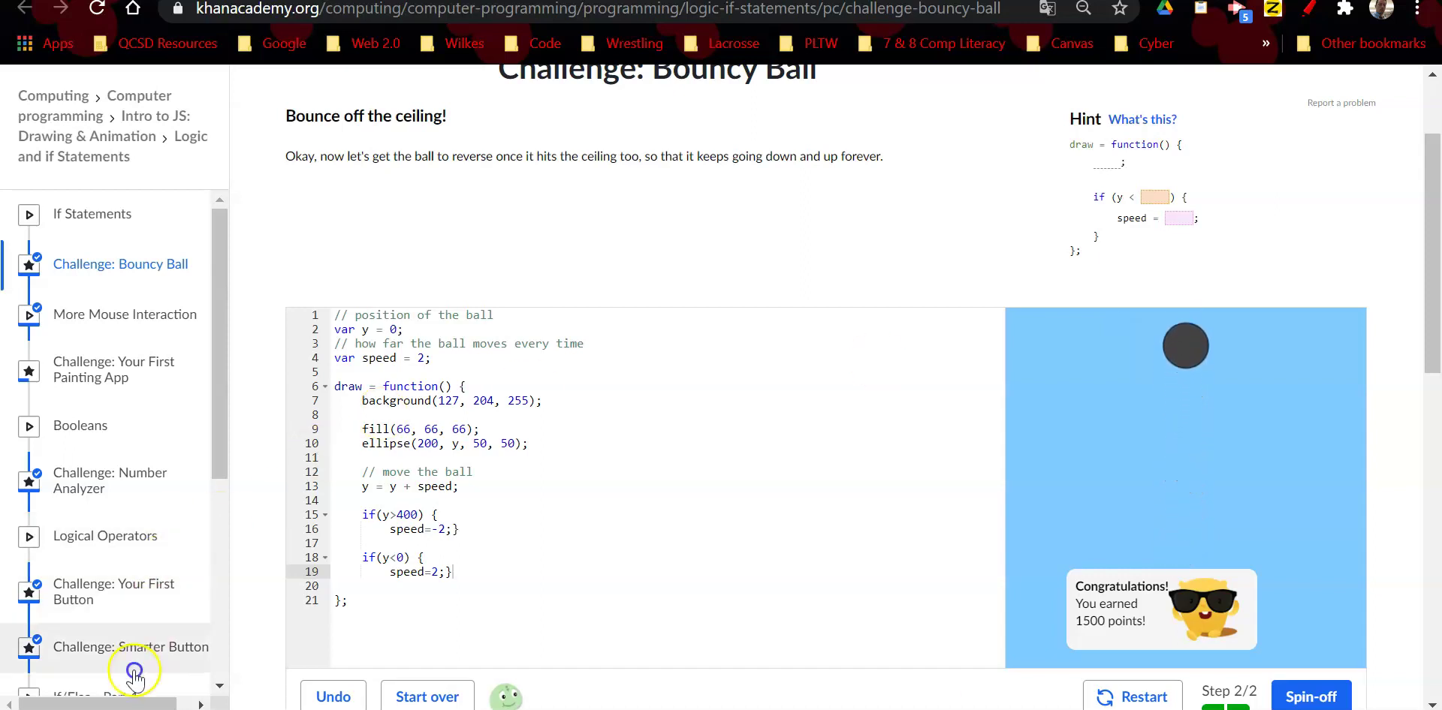
left_click(127, 648)
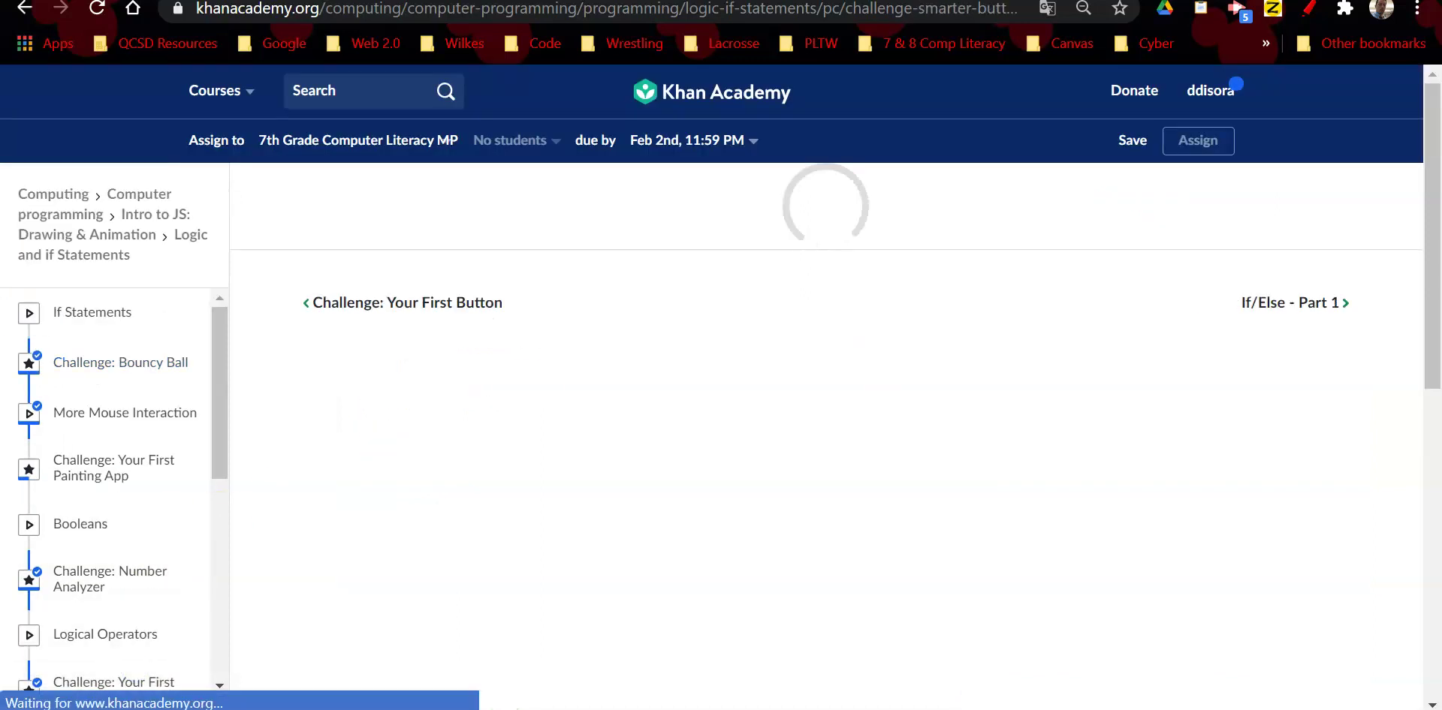